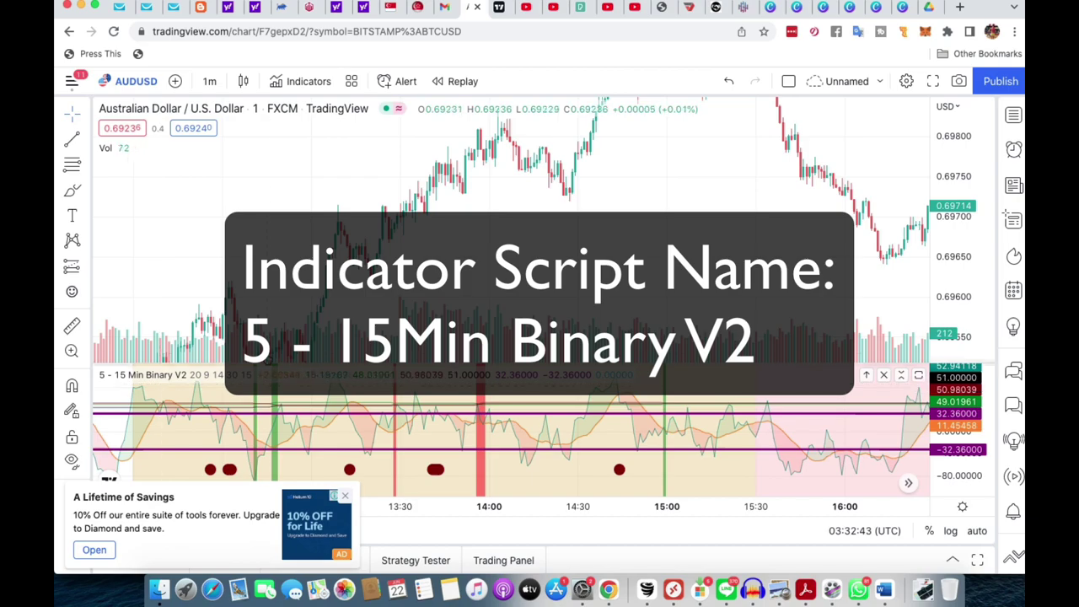
Step: Open the 5 - 15 Min Binary V2 script page and scroll through its description
left_click(498, 7)
scroll(500, 326, "up", 4)
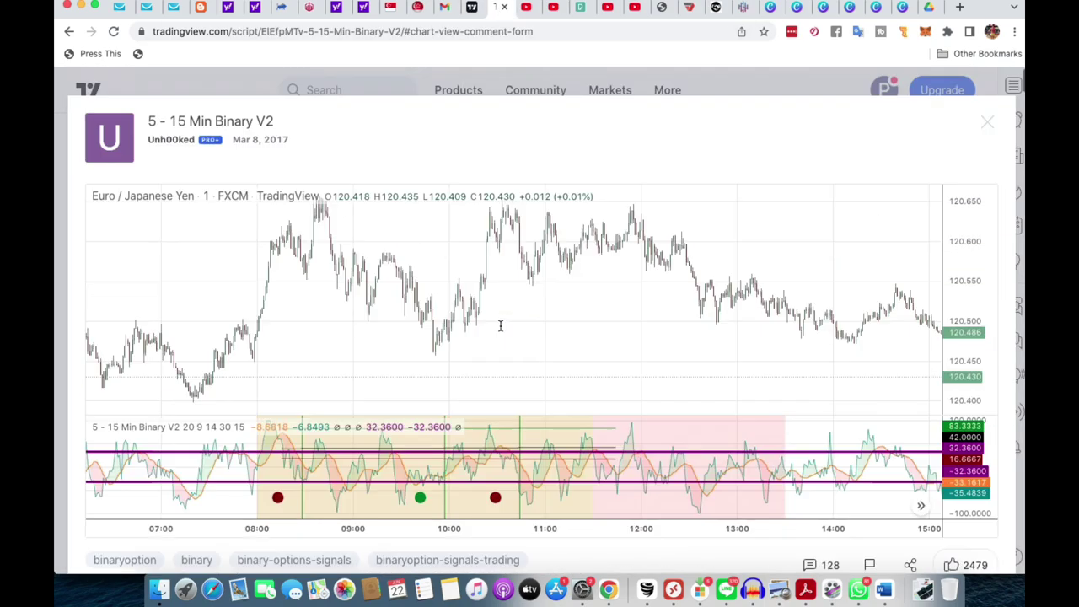
scroll(500, 326, "down", 15)
scroll(500, 326, "up", 11)
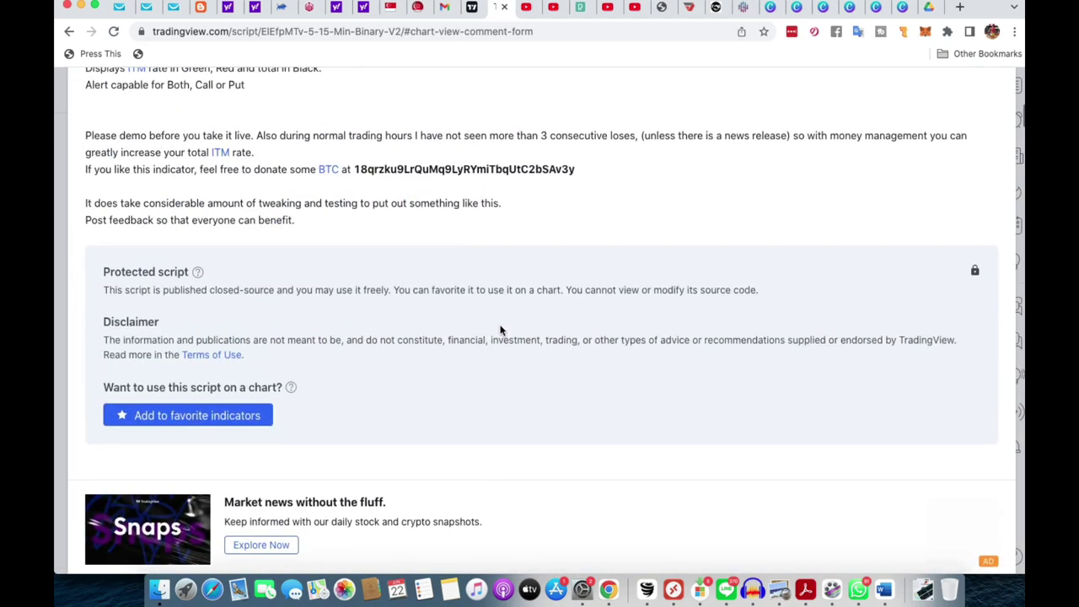
scroll(500, 327, "down", 20)
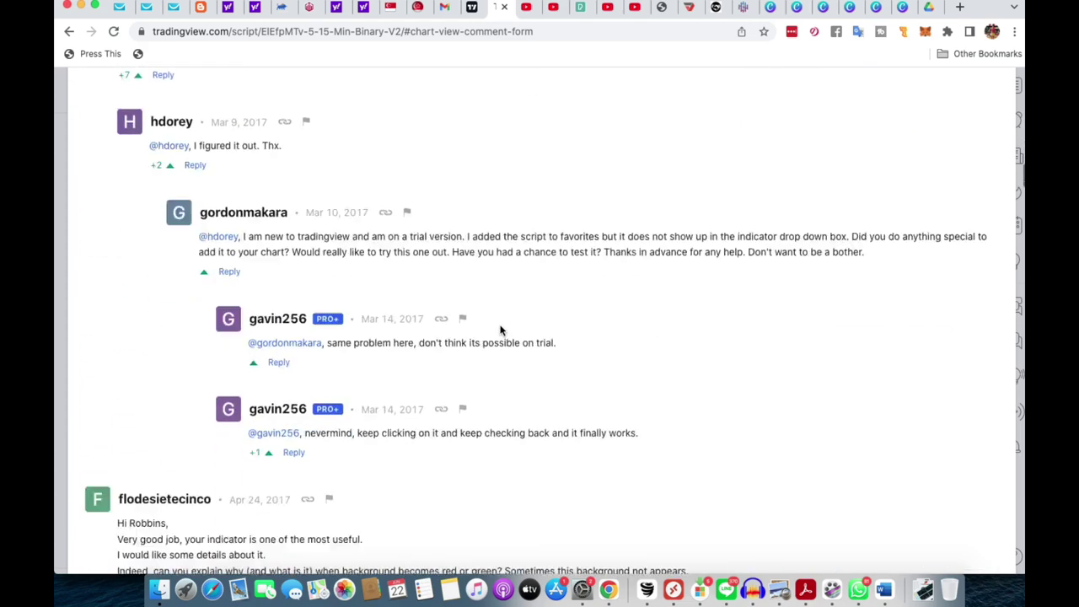
Step: Read down through the script's user comments, then return to the AUDUSD chart tab
scroll(500, 329, "down", 10)
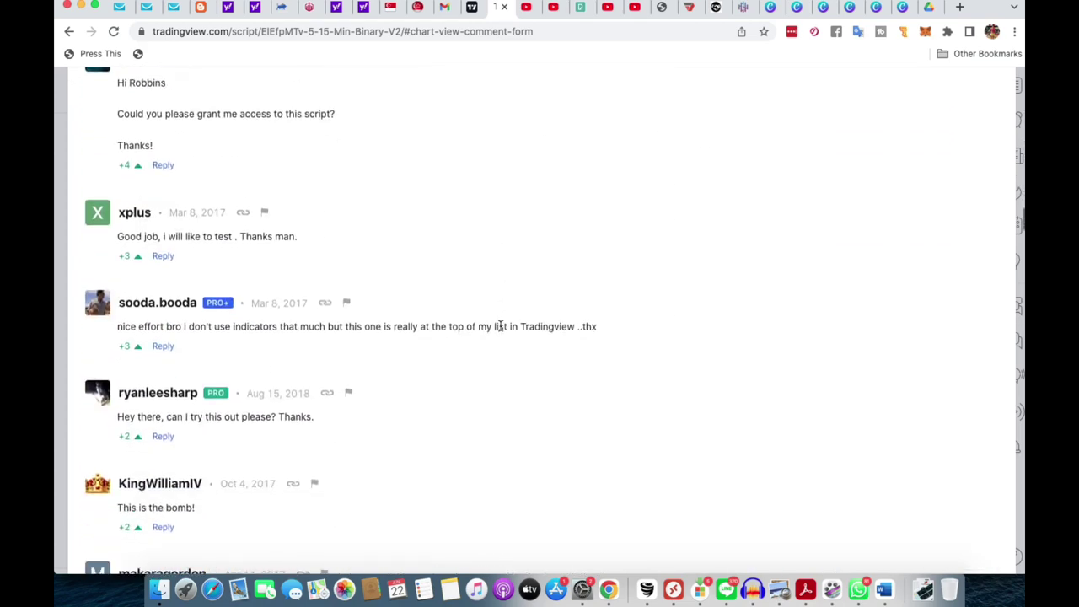
scroll(500, 329, "down", 1)
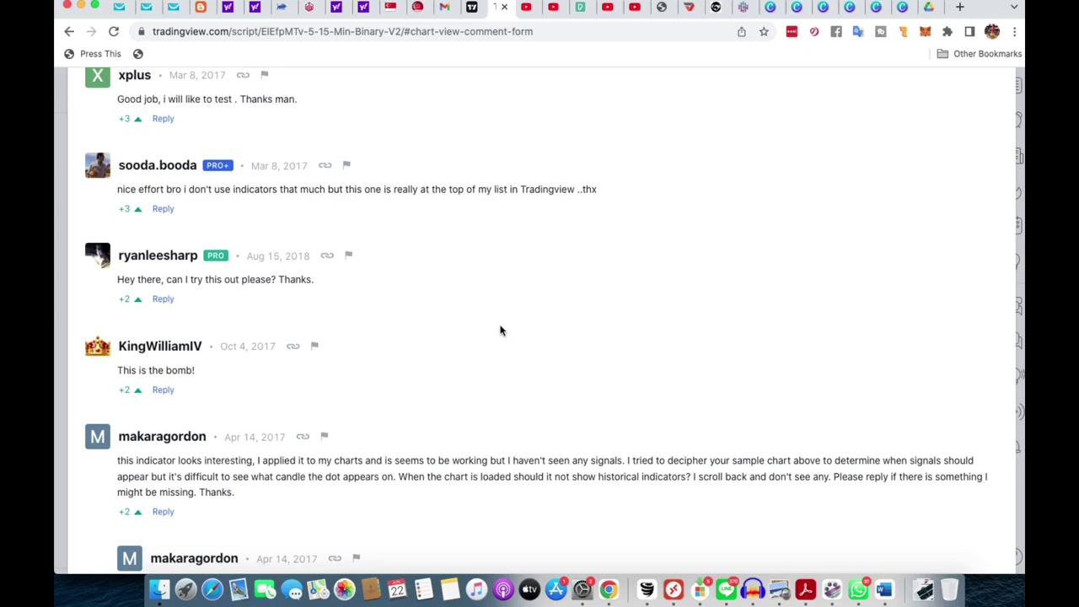
scroll(500, 330, "down", 8)
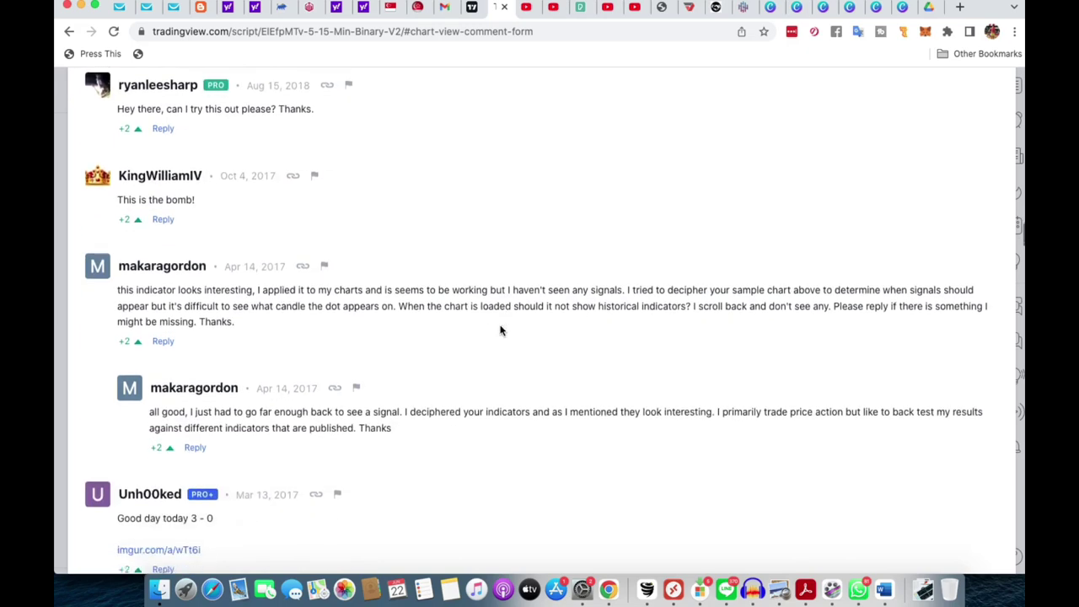
scroll(500, 329, "down", 18)
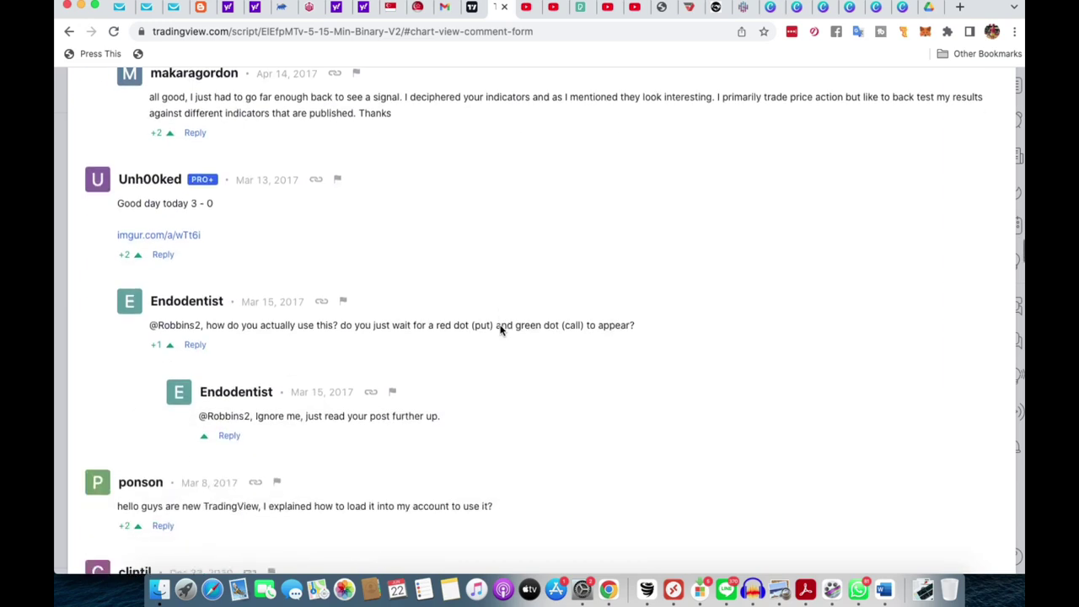
scroll(500, 330, "down", 1)
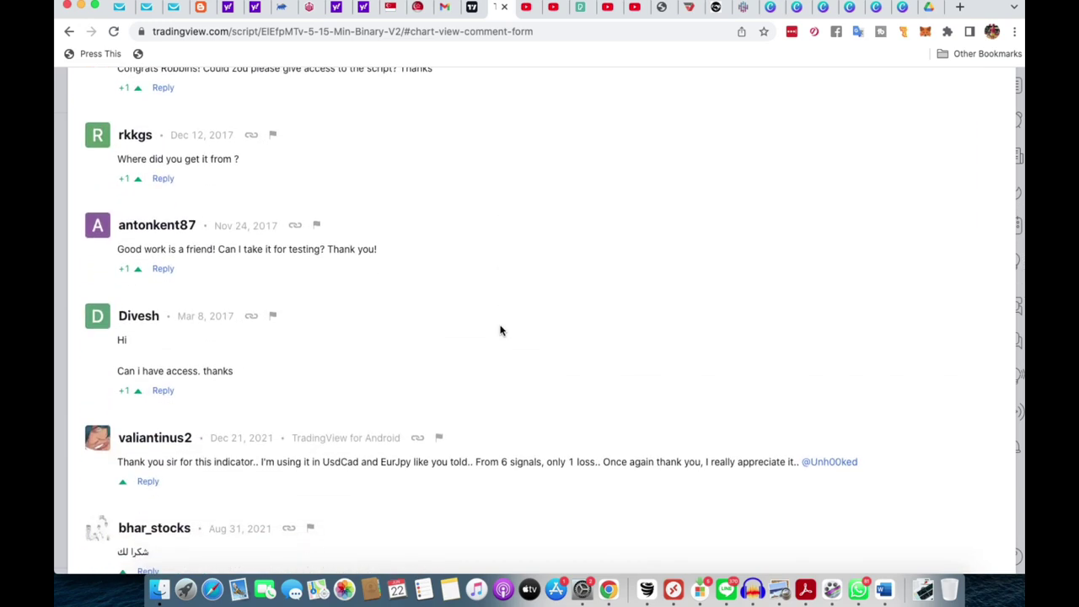
left_click(471, 9)
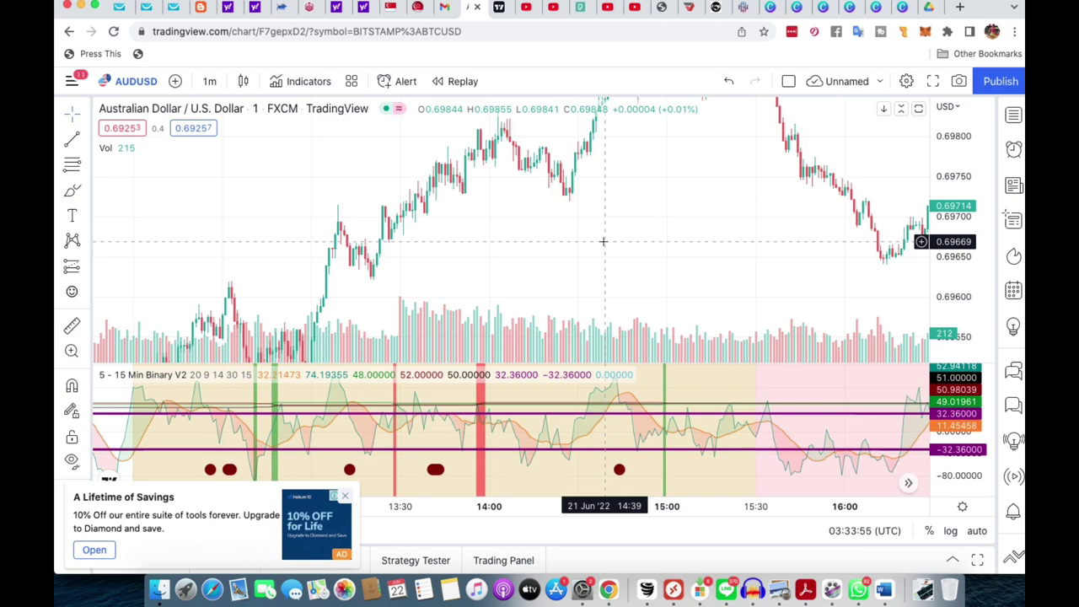
Step: Scroll the AUDUSD 1-minute chart right toward later candles
scroll(658, 228, "right", 5)
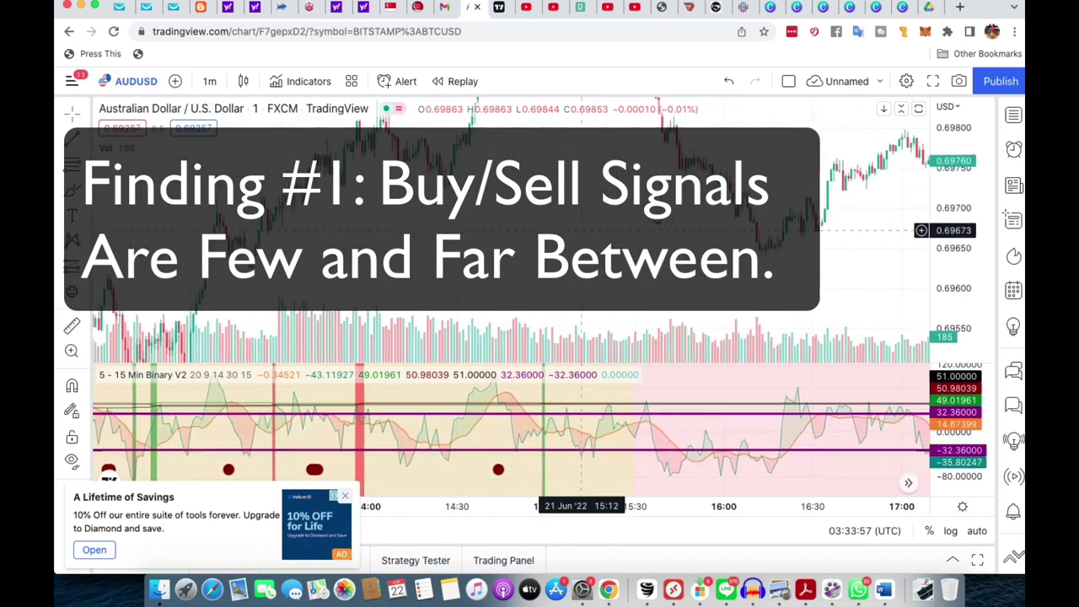
Step: Pan the AUDUSD chart back and forth to look over earlier bars
scroll(719, 213, "left", 6)
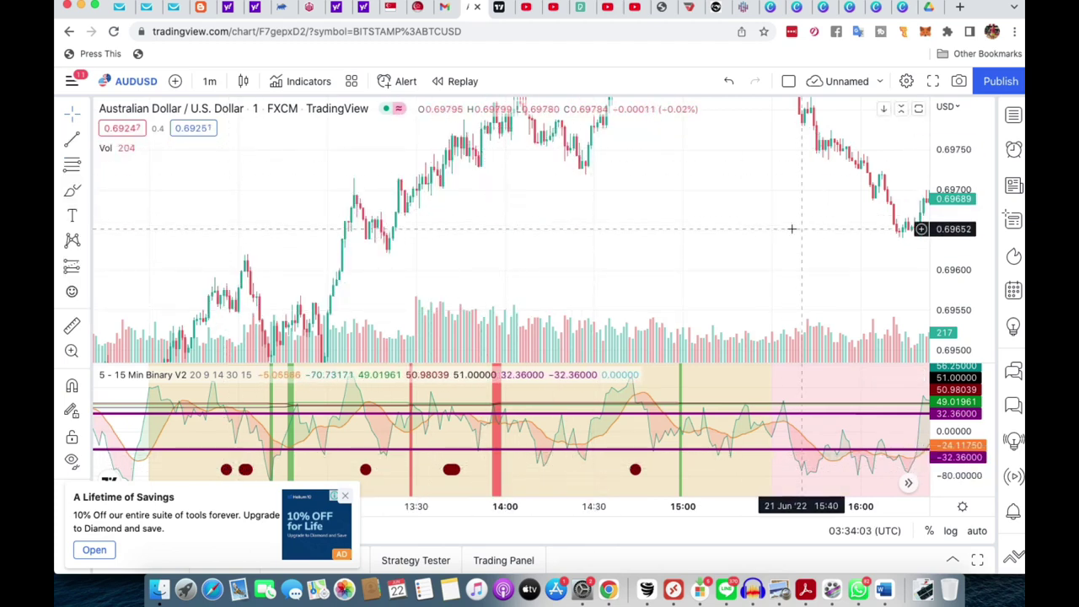
scroll(790, 227, "right", 10)
scroll(175, 240, "right", 10)
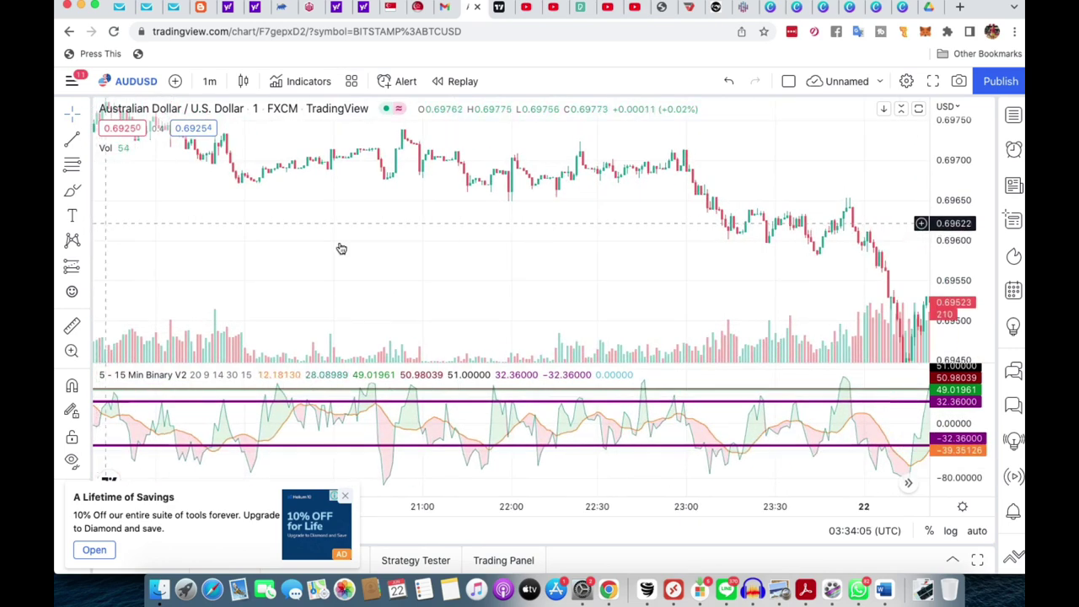
scroll(724, 250, "right", 10)
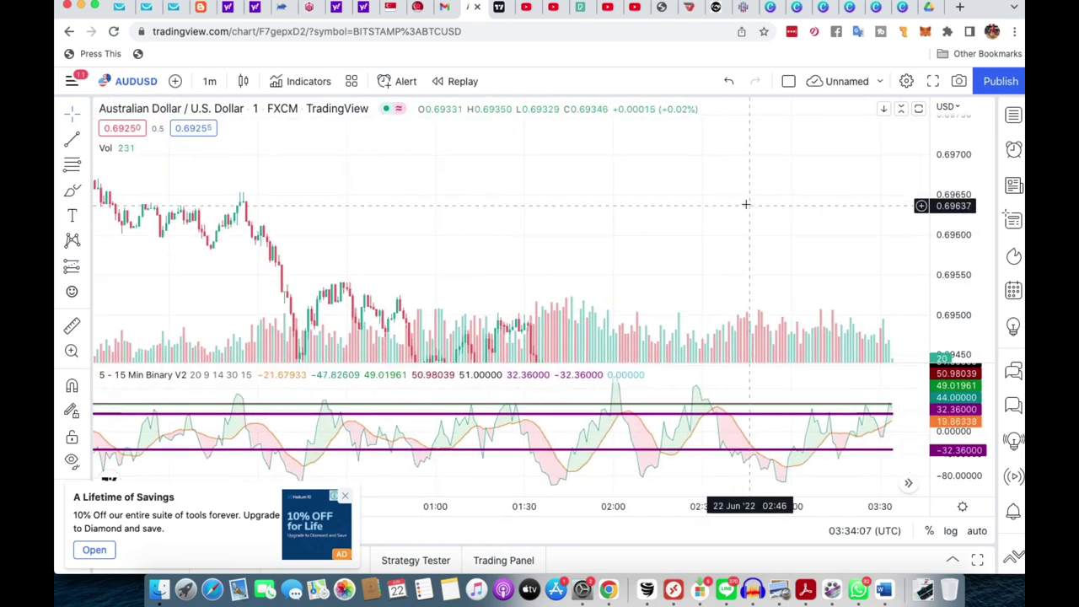
left_click_drag(591, 193, 828, 193)
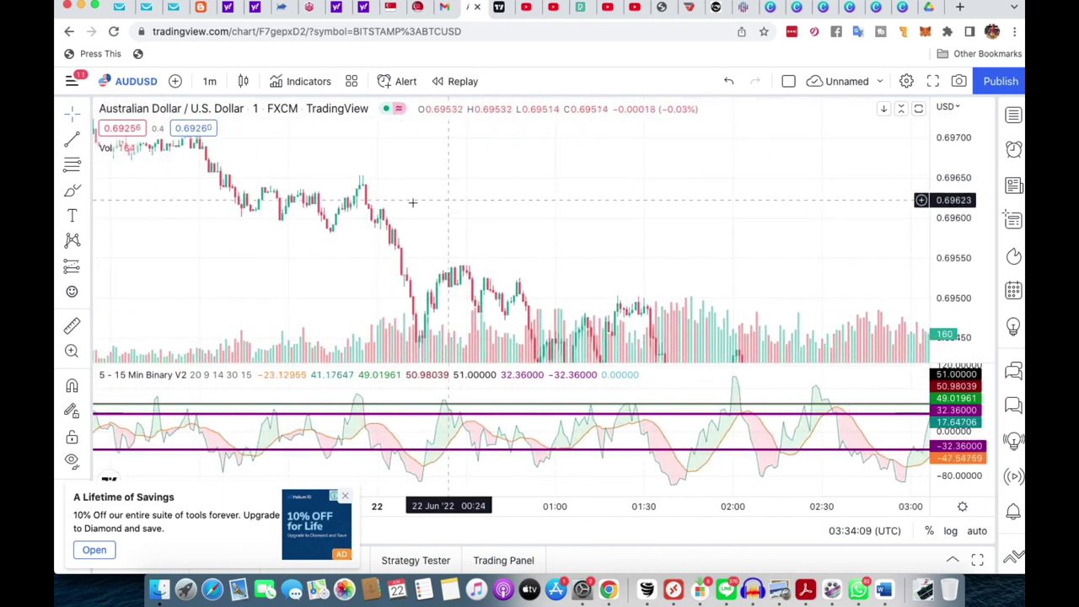
left_click_drag(410, 202, 817, 210)
Step: Scroll the chart forward to the latest candles around 03:00 on 22 Jun
scroll(770, 245, "left", 20)
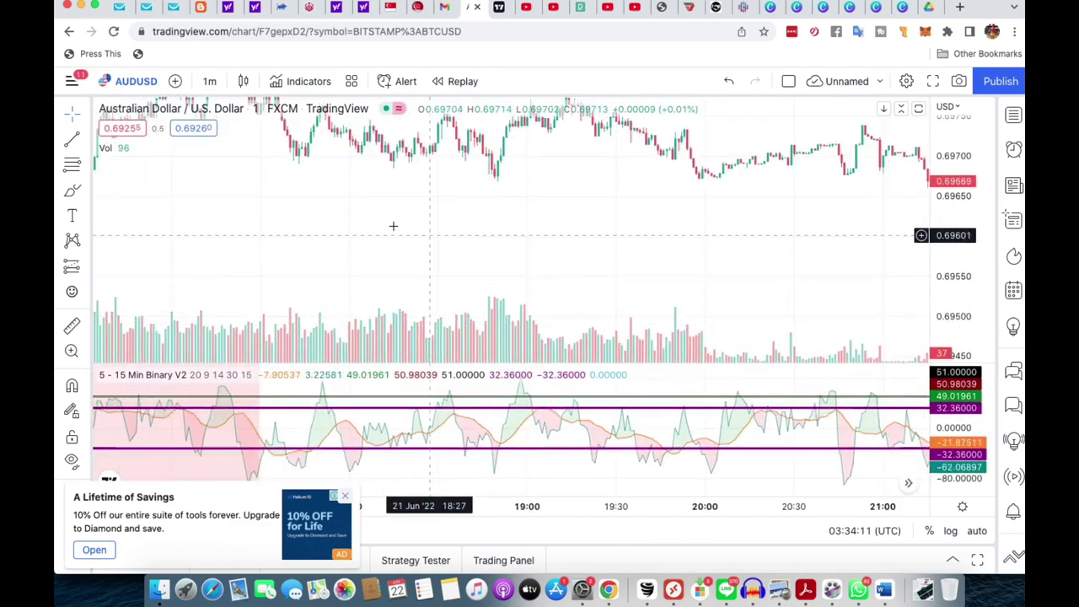
scroll(898, 270, "left", 20)
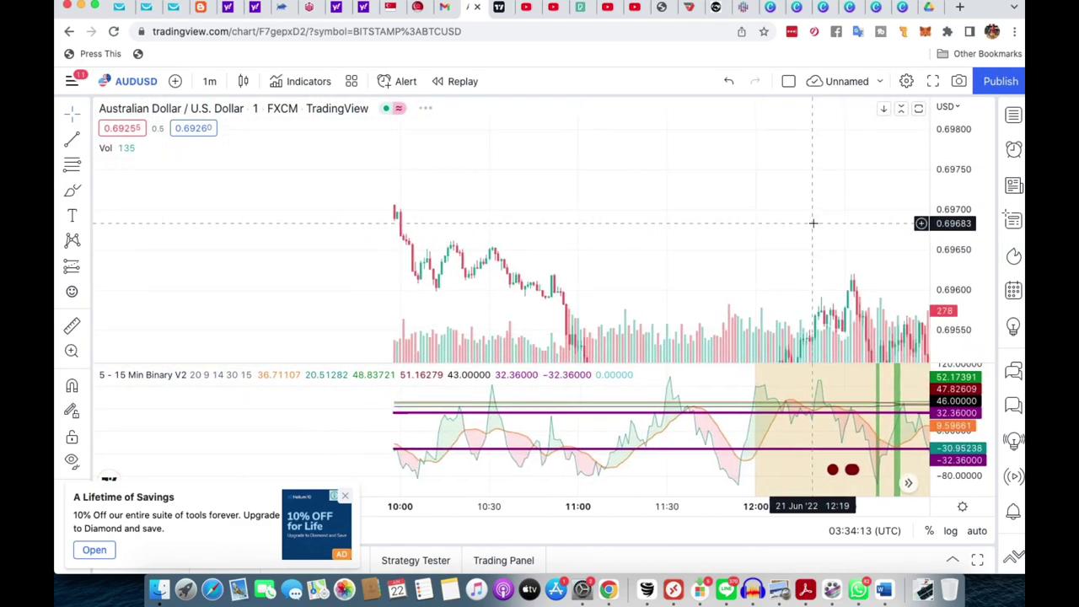
scroll(885, 214, "left", 5)
scroll(602, 245, "right", 20)
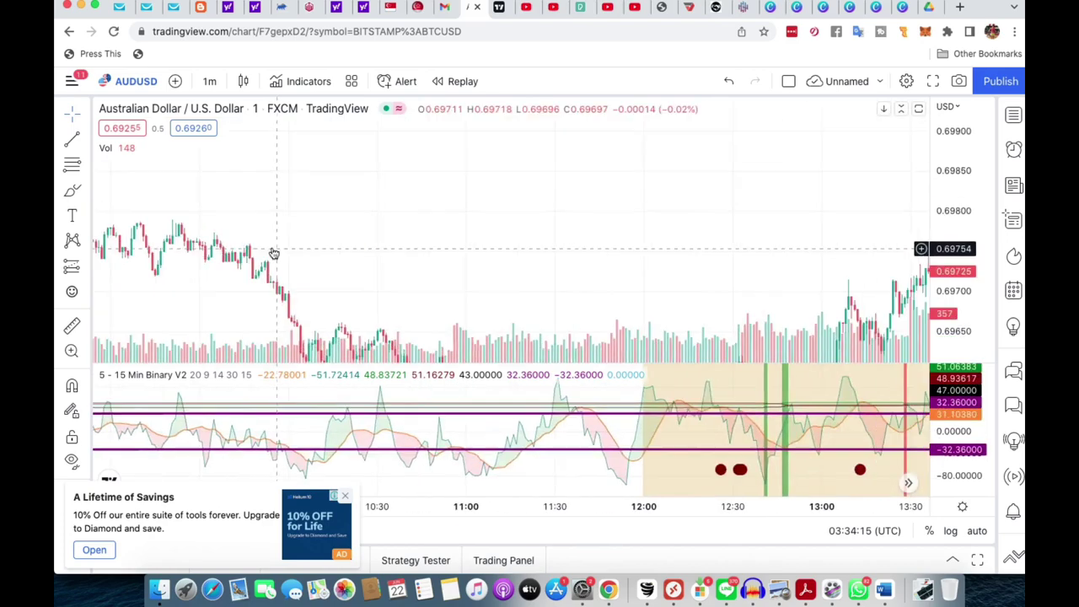
scroll(603, 244, "right", 20)
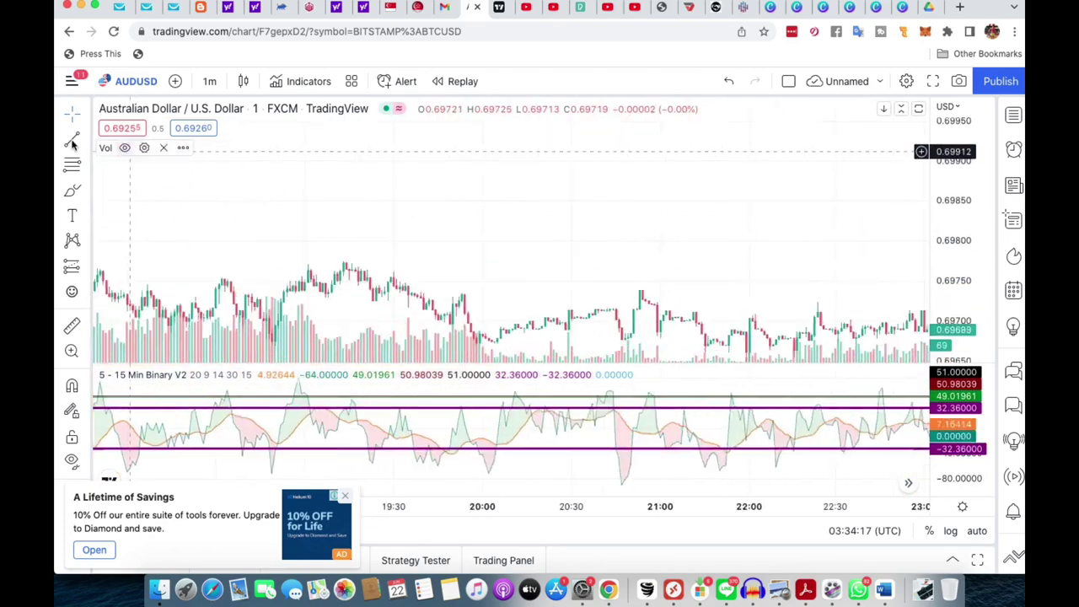
scroll(337, 200, "right", 10)
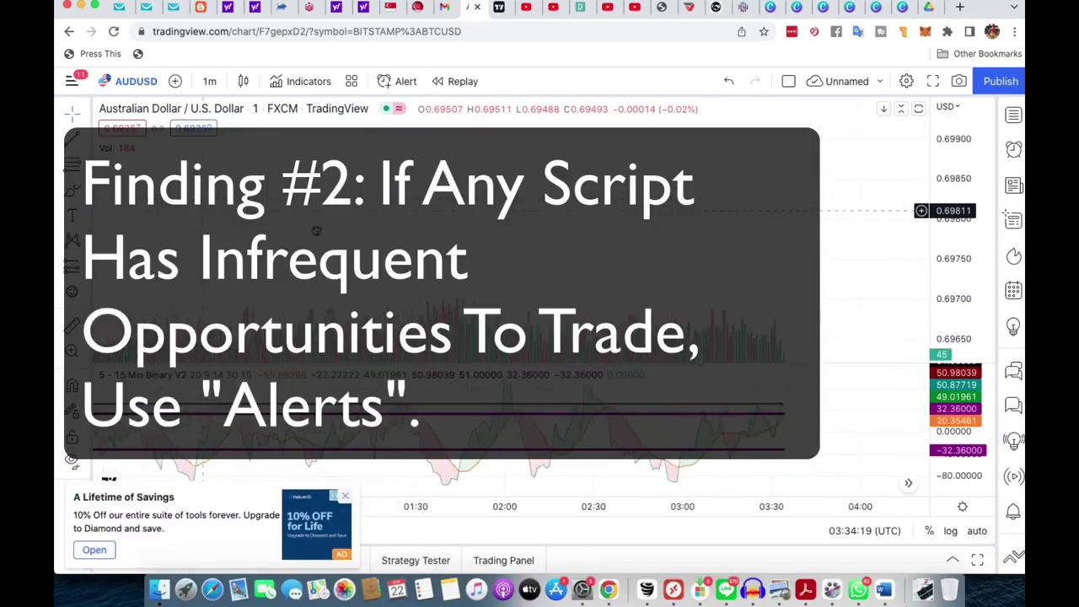
scroll(836, 230, "right", 5)
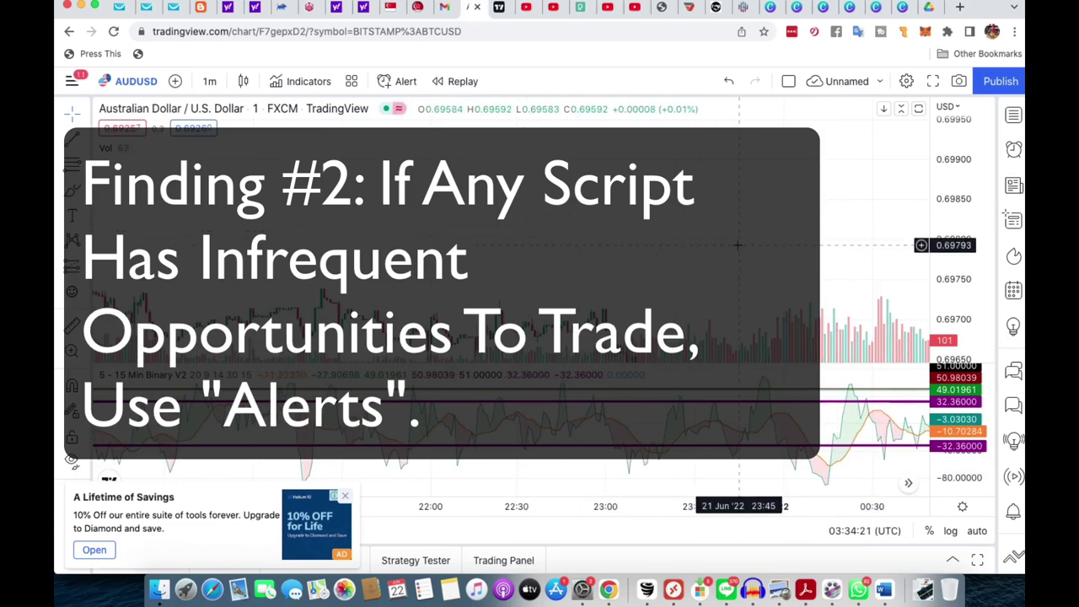
scroll(392, 178, "right", 10)
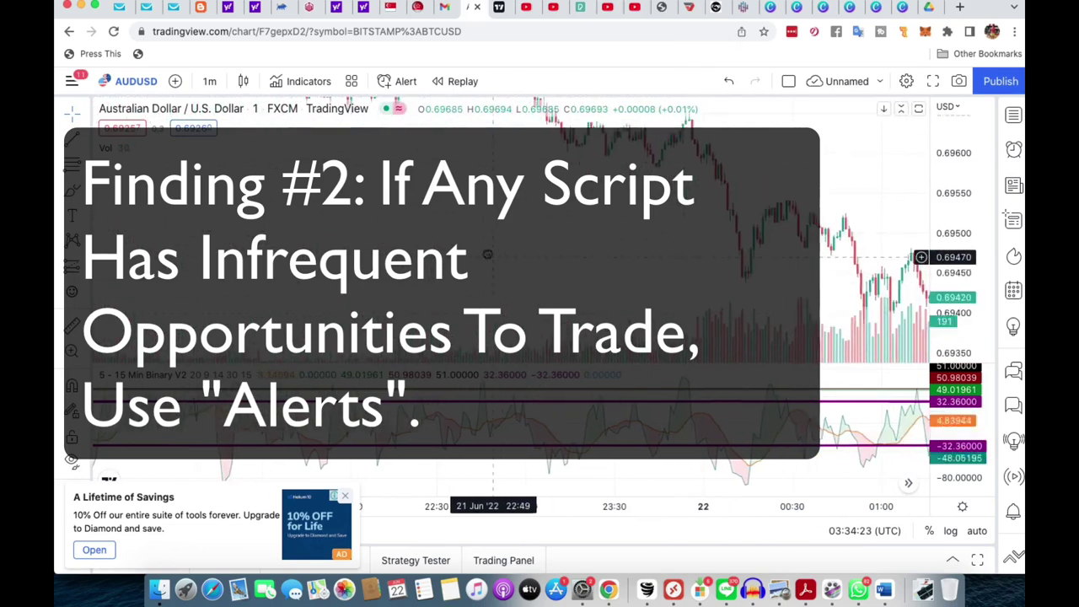
scroll(392, 178, "right", 10)
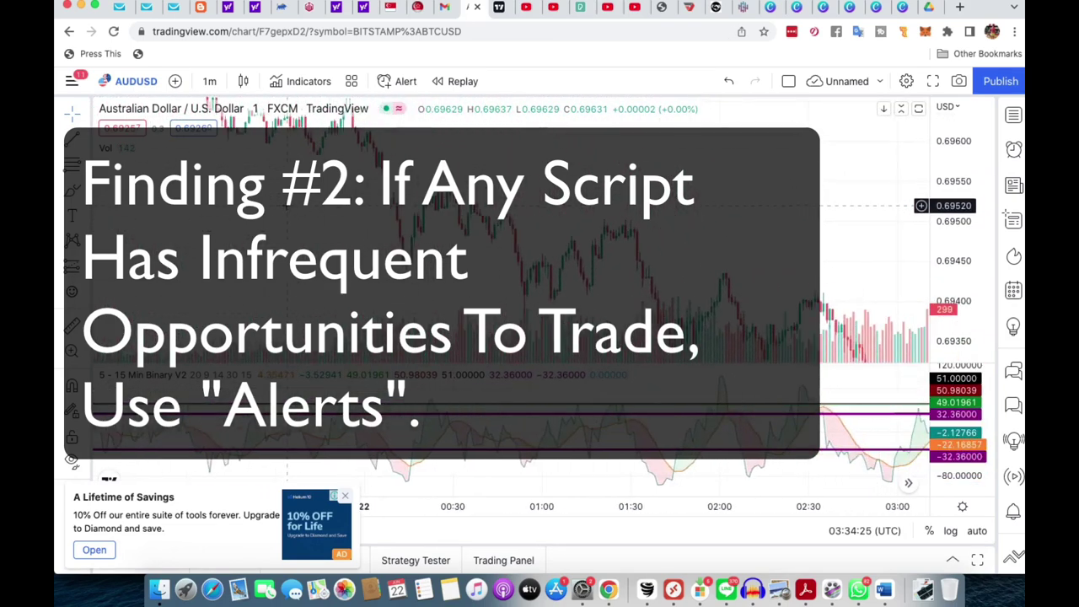
Step: Create an alert from the 5 - 15 Min Binary V2 indicator's More menu in the legend
left_click(400, 76)
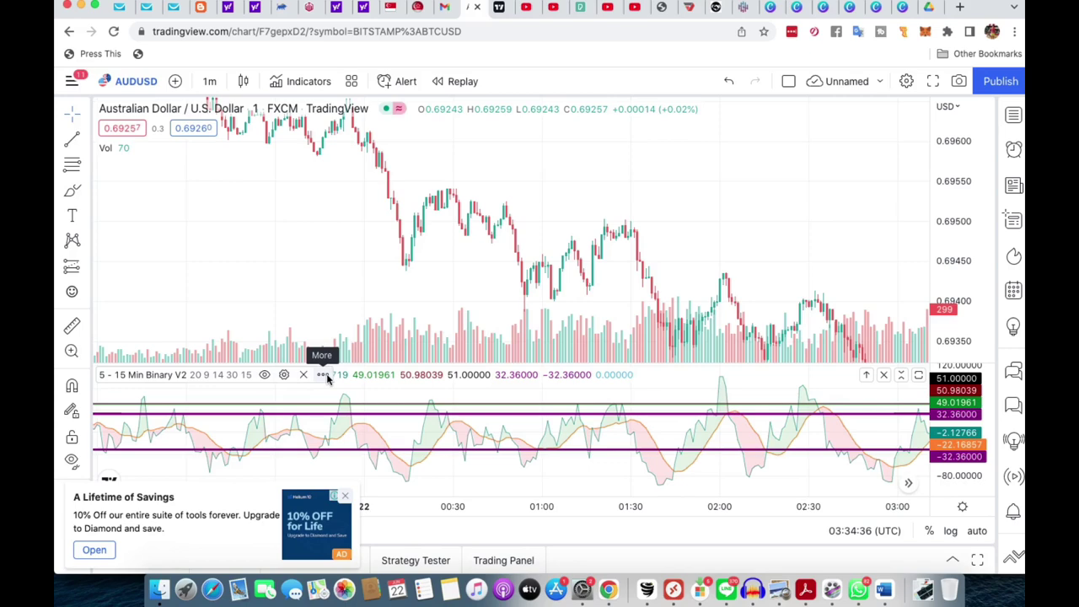
left_click(323, 374)
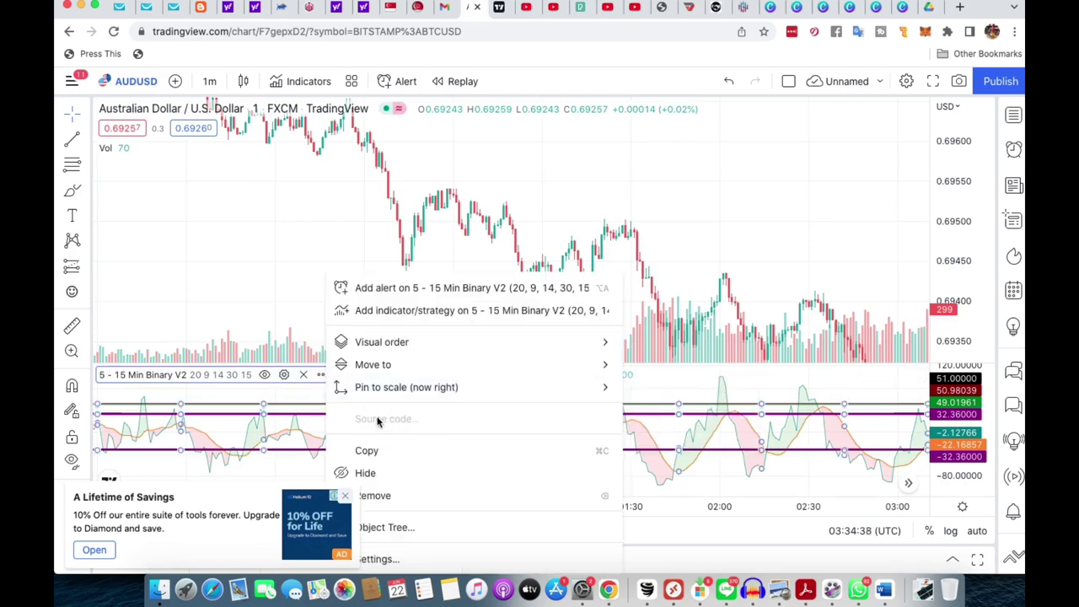
left_click(435, 290)
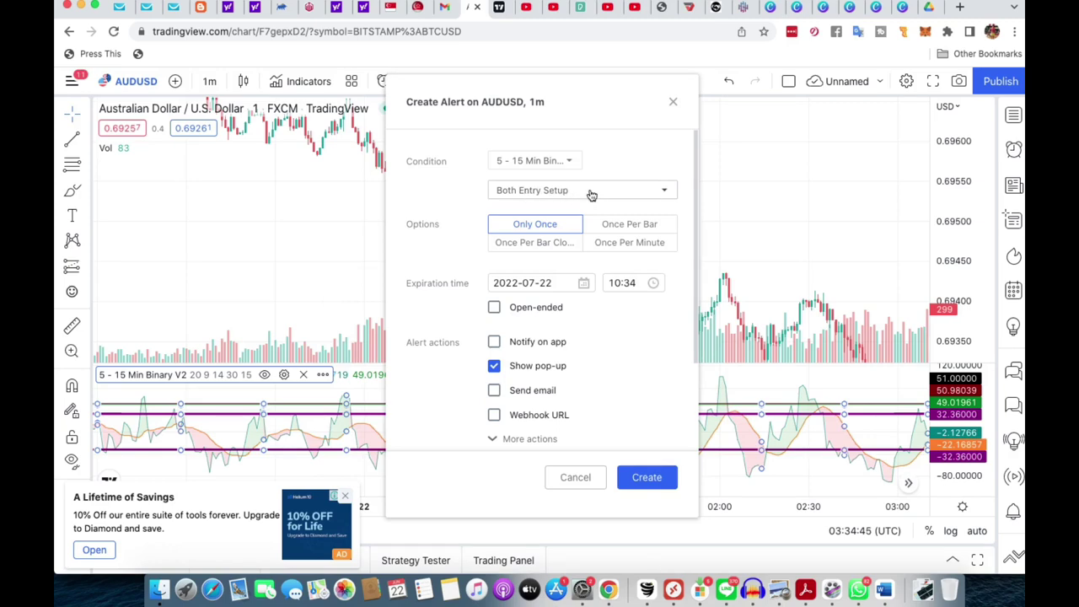
Step: Try making the alert open-ended and dismiss the upgrade offer
left_click(494, 309)
key("Escape")
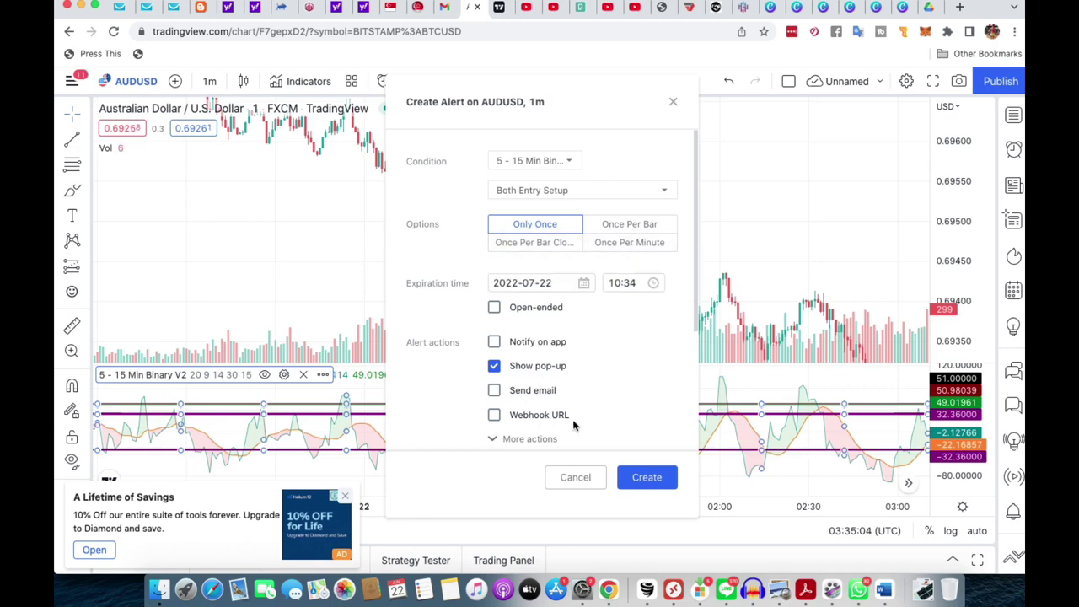
scroll(544, 417, "down", 3)
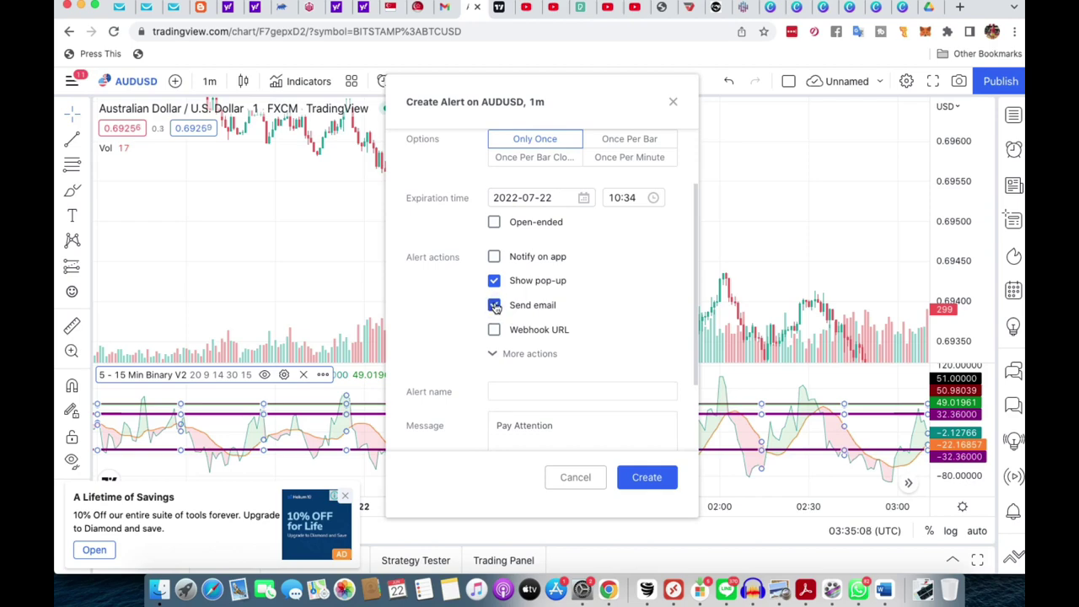
Step: Try adding a Webhook URL notification, dismiss its upgrade offer, and close the alert dialog
left_click(500, 330)
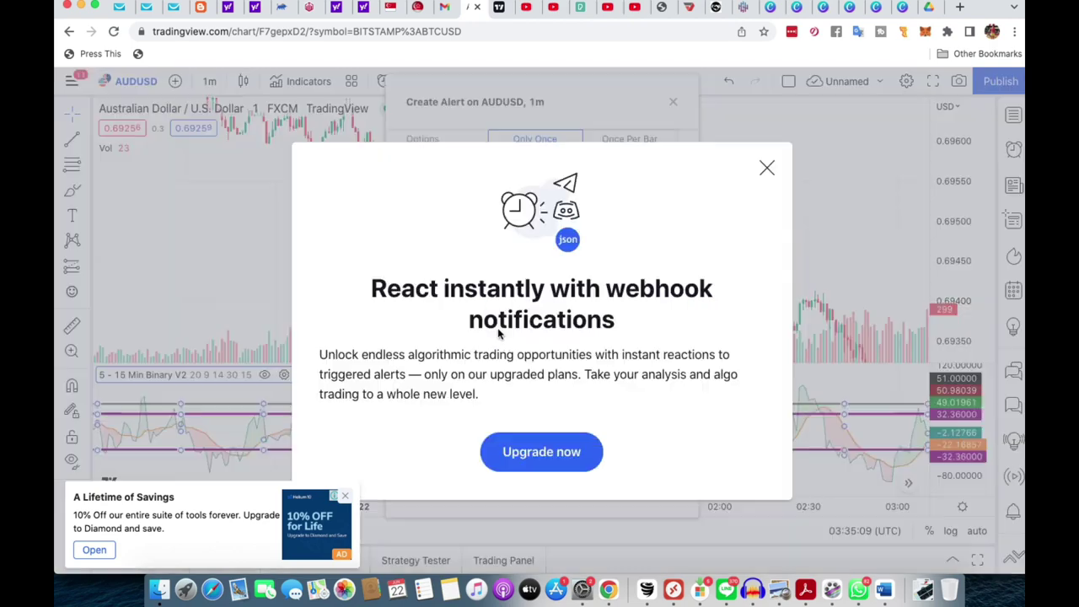
left_click(767, 167)
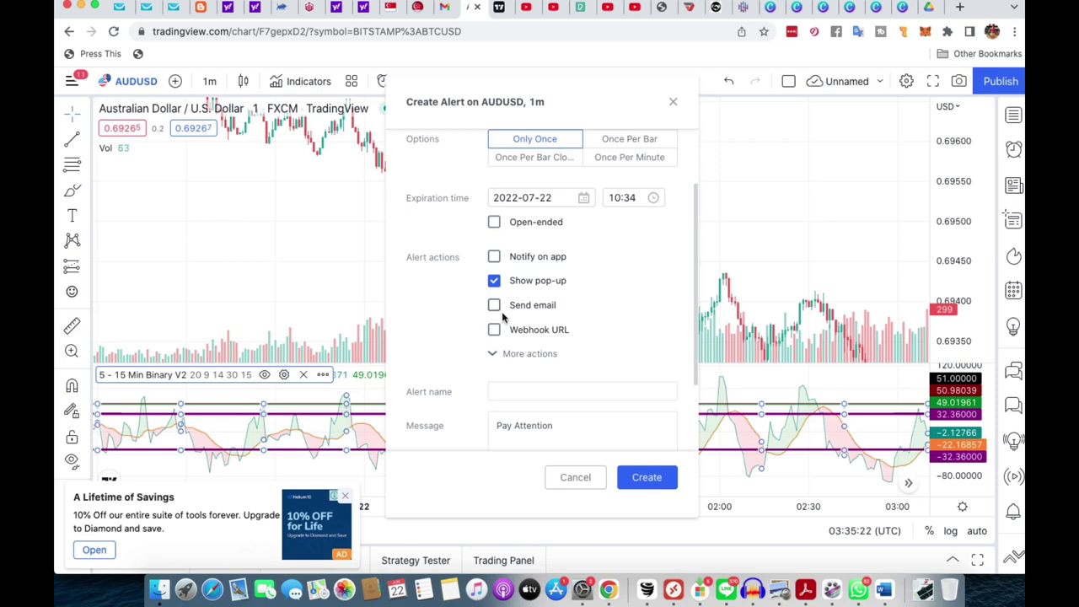
left_click(675, 104)
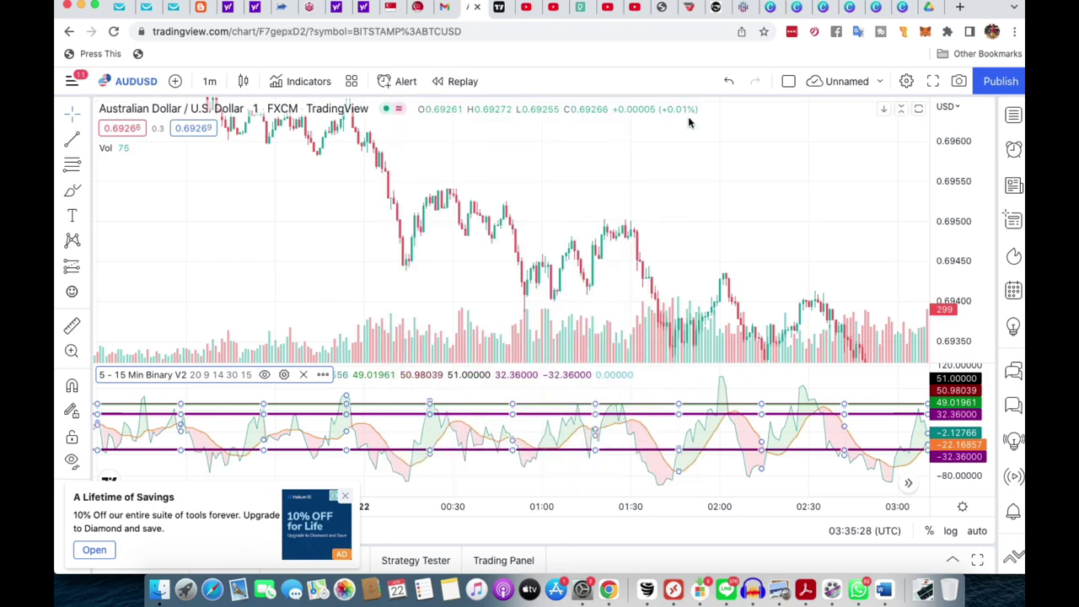
Step: Zoom into the candles and shift them left to leave blank space after the latest bar
scroll(568, 222, "up", 3)
left_click_drag(568, 222, 667, 208)
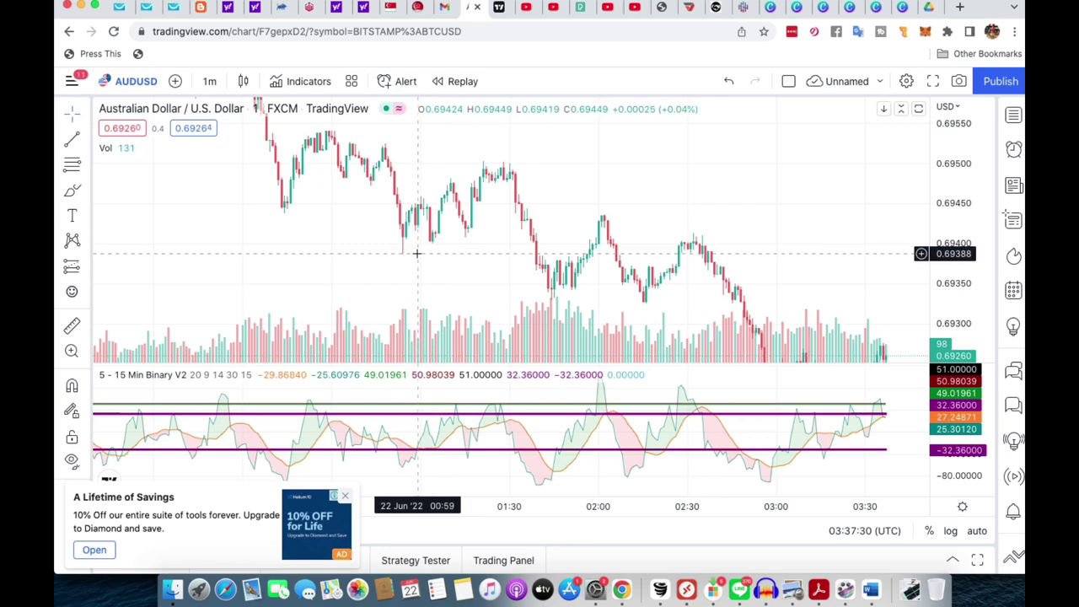
Step: Draw a trend line across the candles, then drag the chart to show the latest candles
left_click(71, 140)
mouse_move(551, 206)
left_mouse_down()
mouse_move(465, 243)
mouse_move(406, 255)
left_mouse_up()
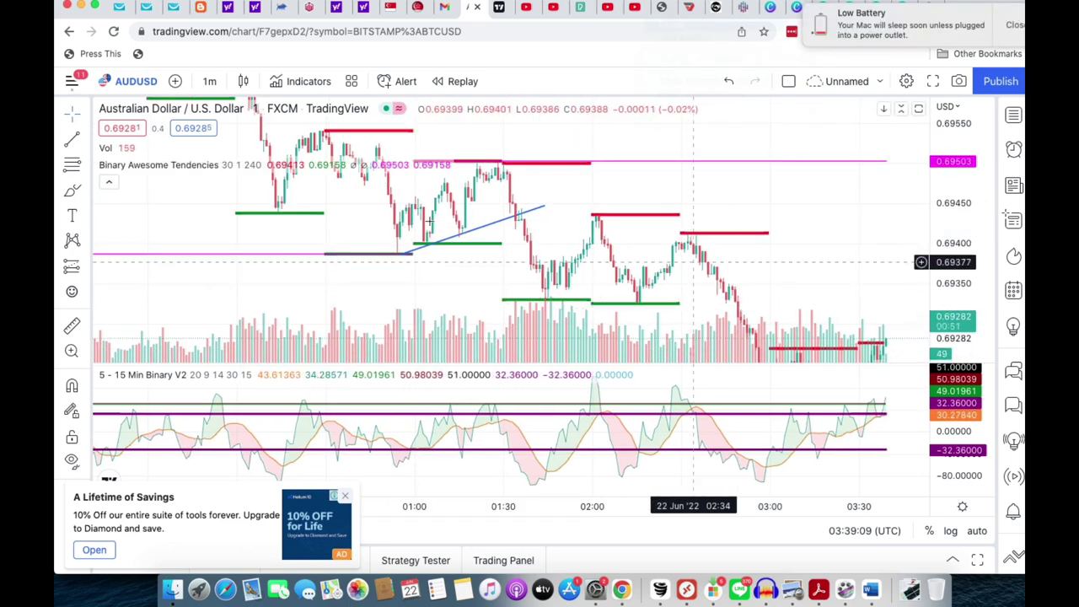
mouse_move(143, 173)
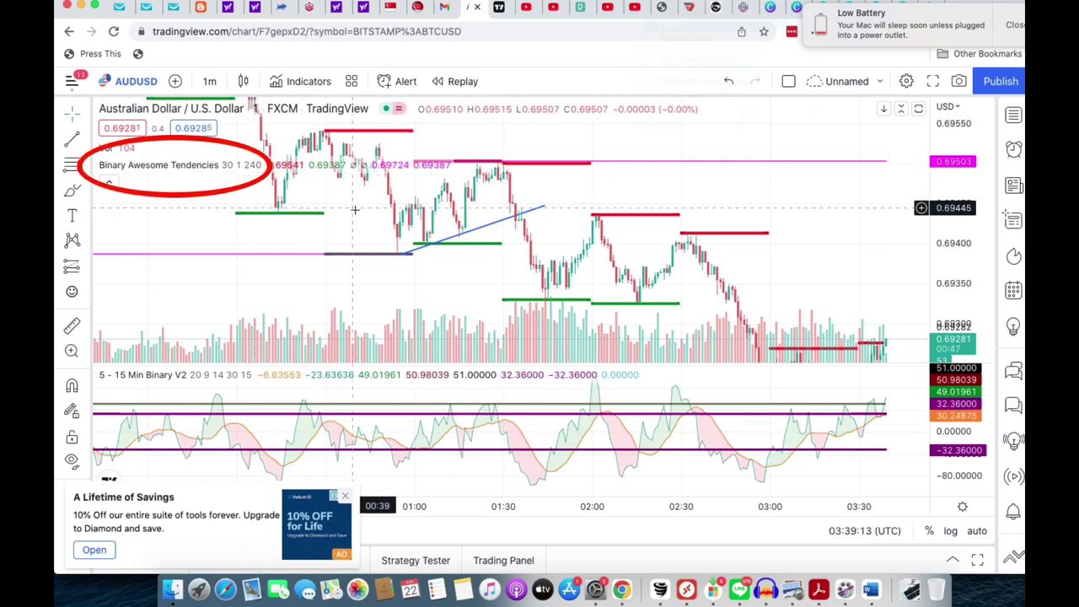
left_click_drag(820, 246, 573, 246)
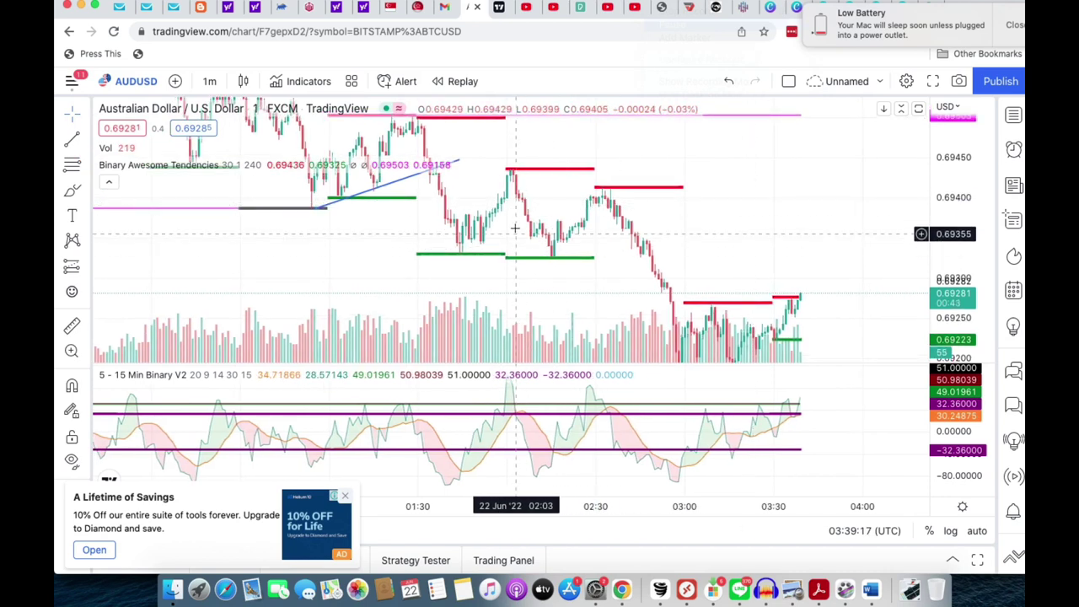